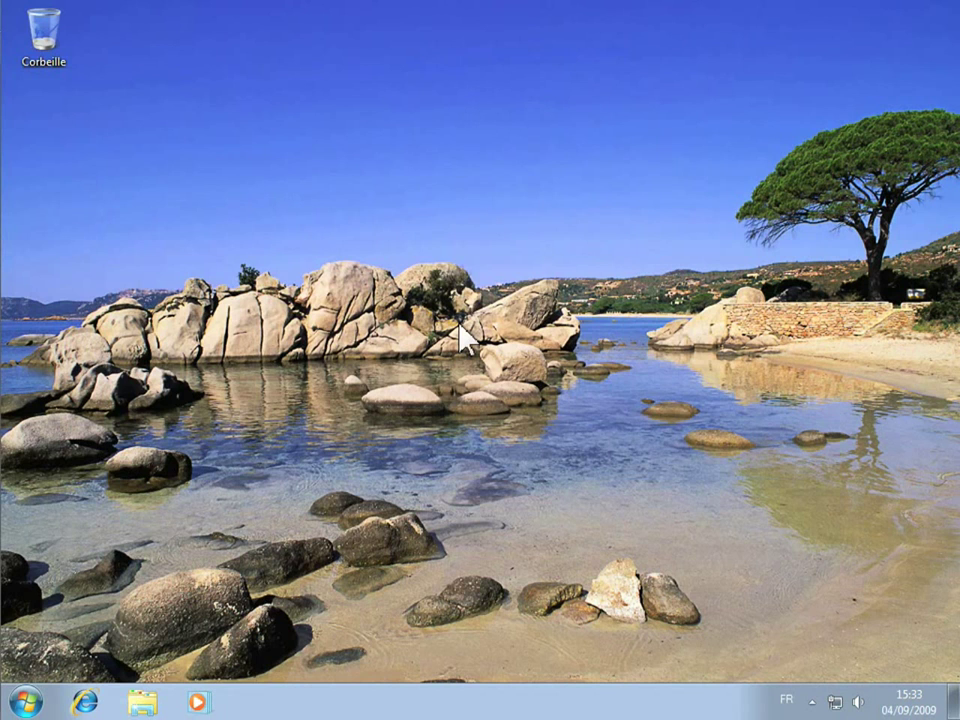
- Open the Groupe résidentiel page under Control Panel's Réseau et Internet
click(38, 704)
click(345, 492)
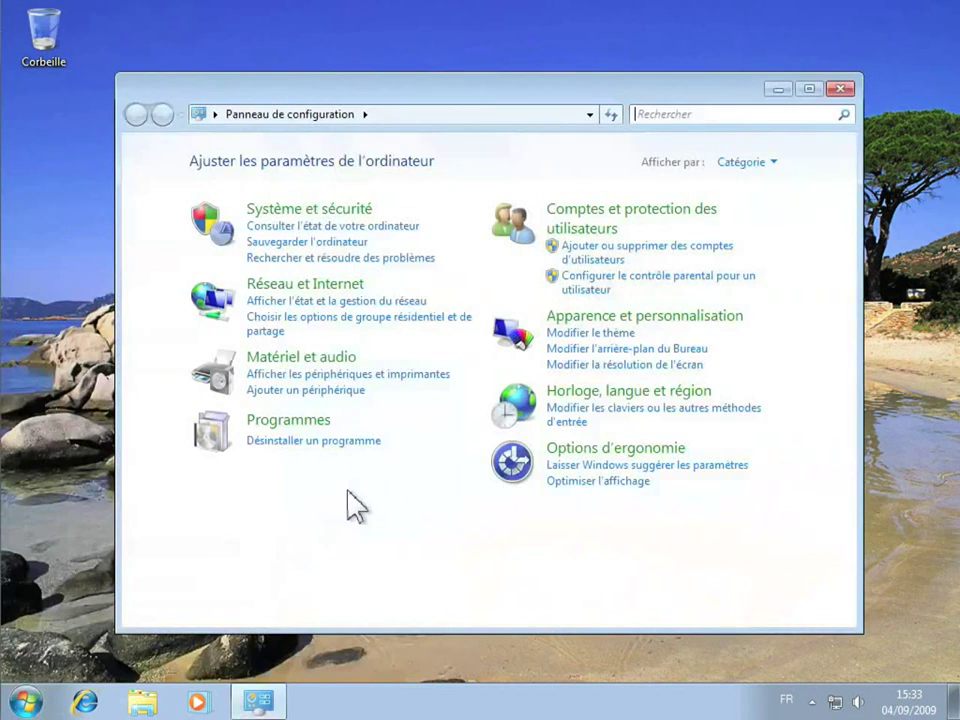
click(300, 285)
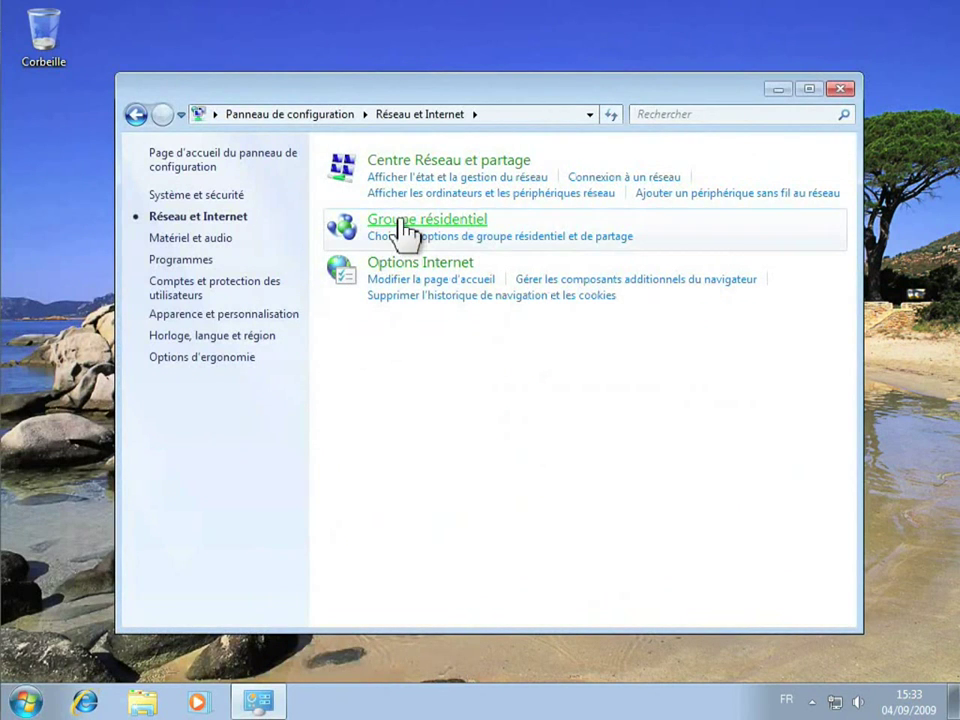
click(405, 230)
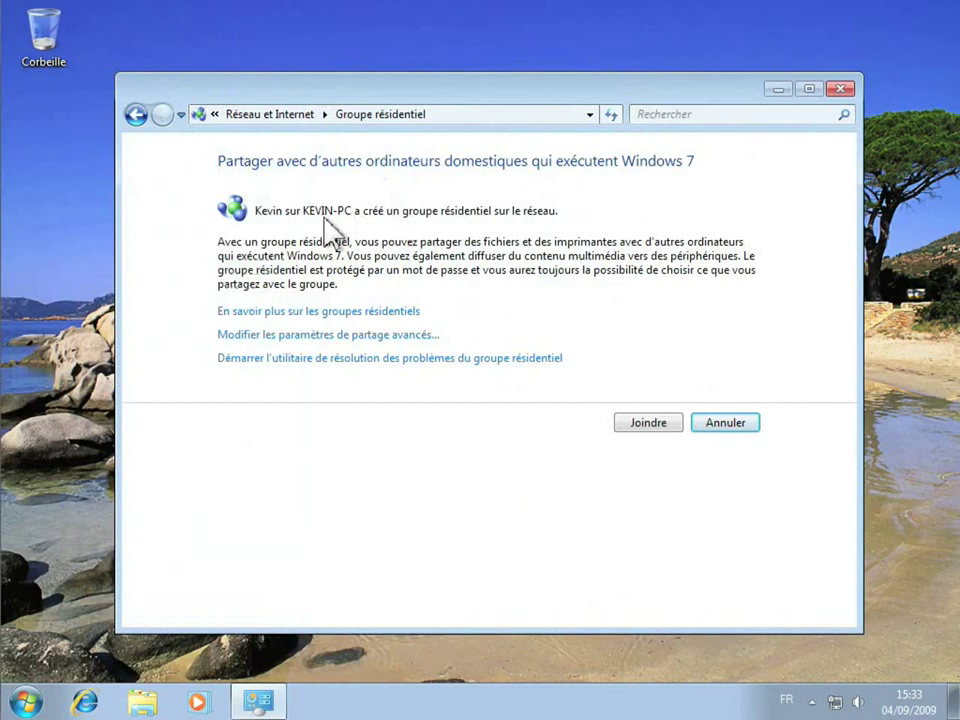
- Join the homegroup sharing Documents but not printers, entering the homegroup password
click(634, 424)
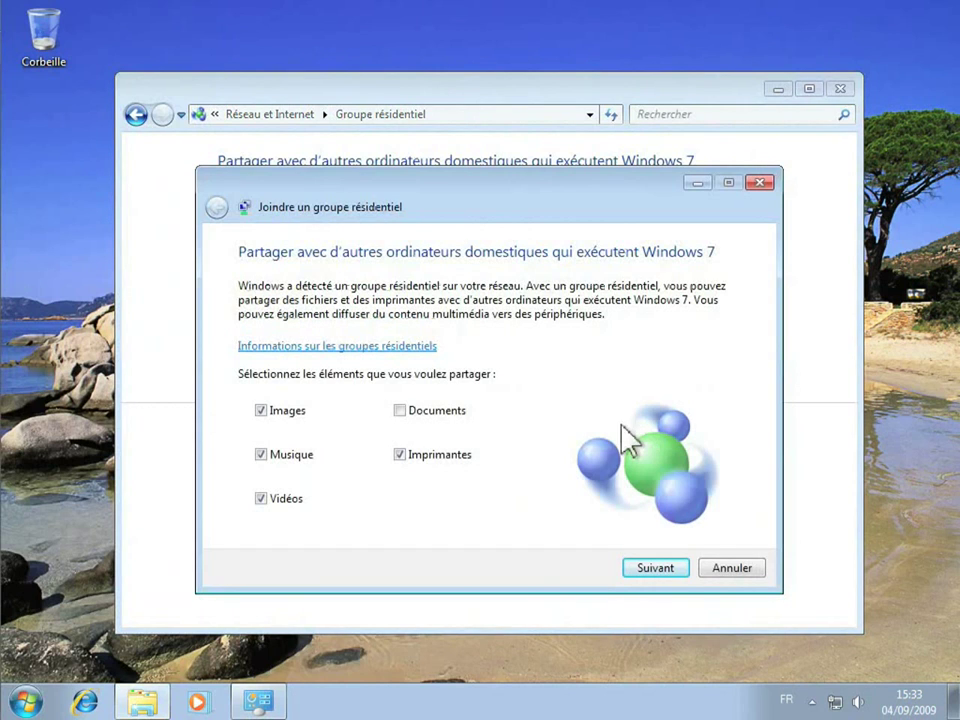
click(400, 455)
click(400, 412)
click(640, 568)
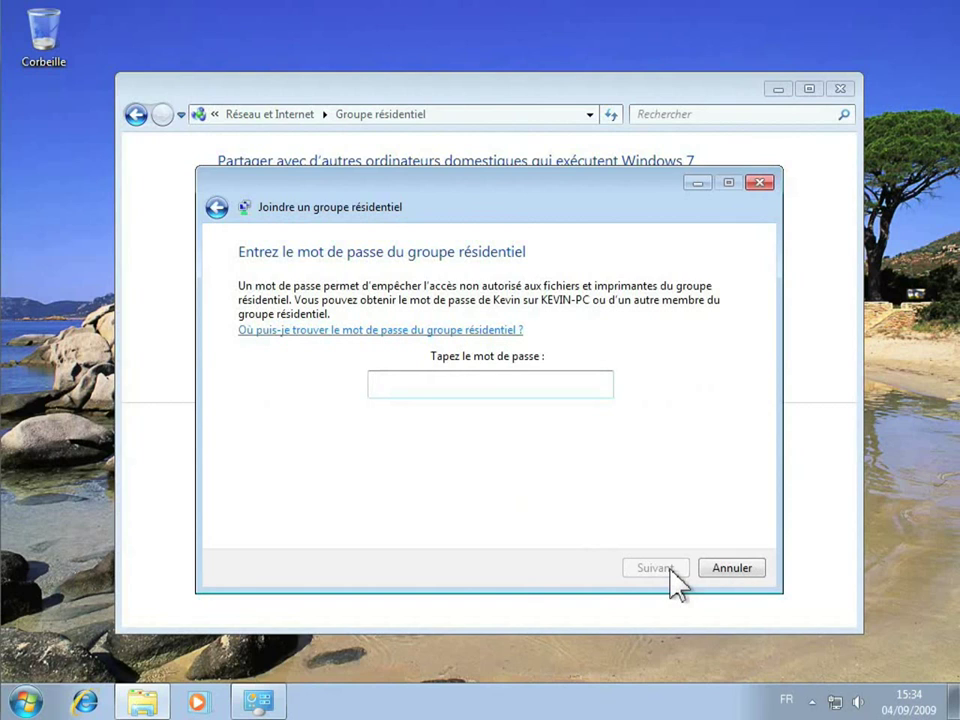
text(vo)
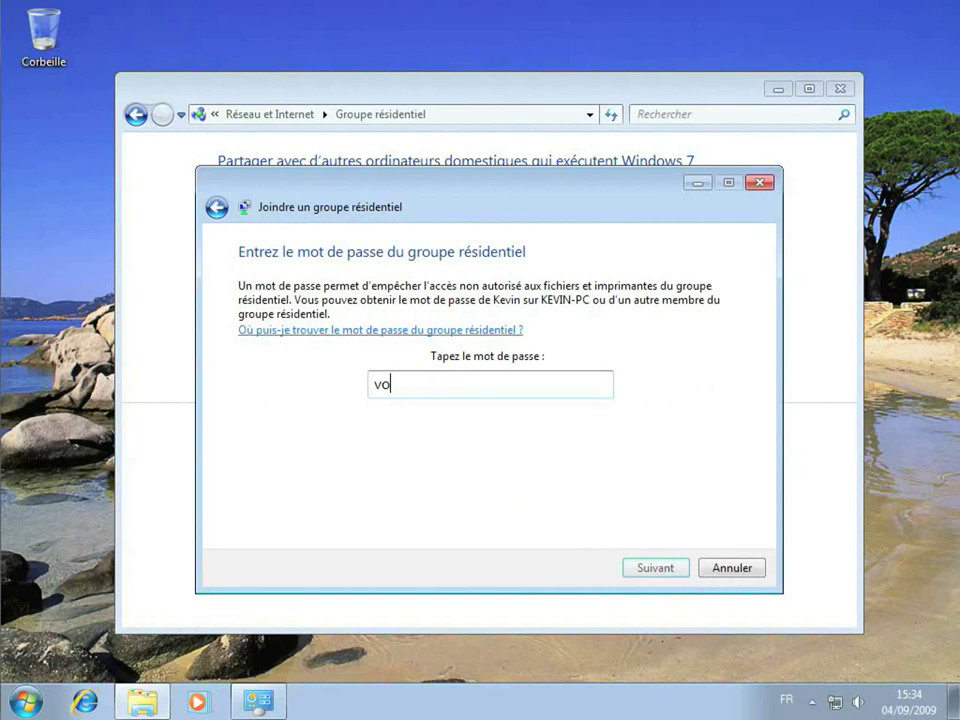
text(declic)
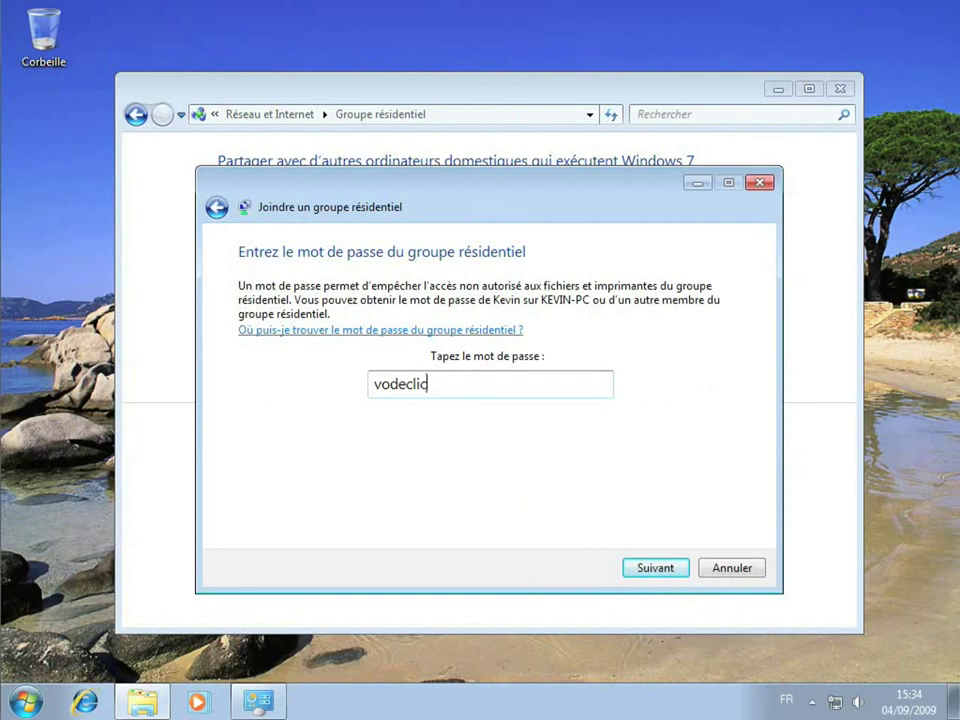
click(654, 566)
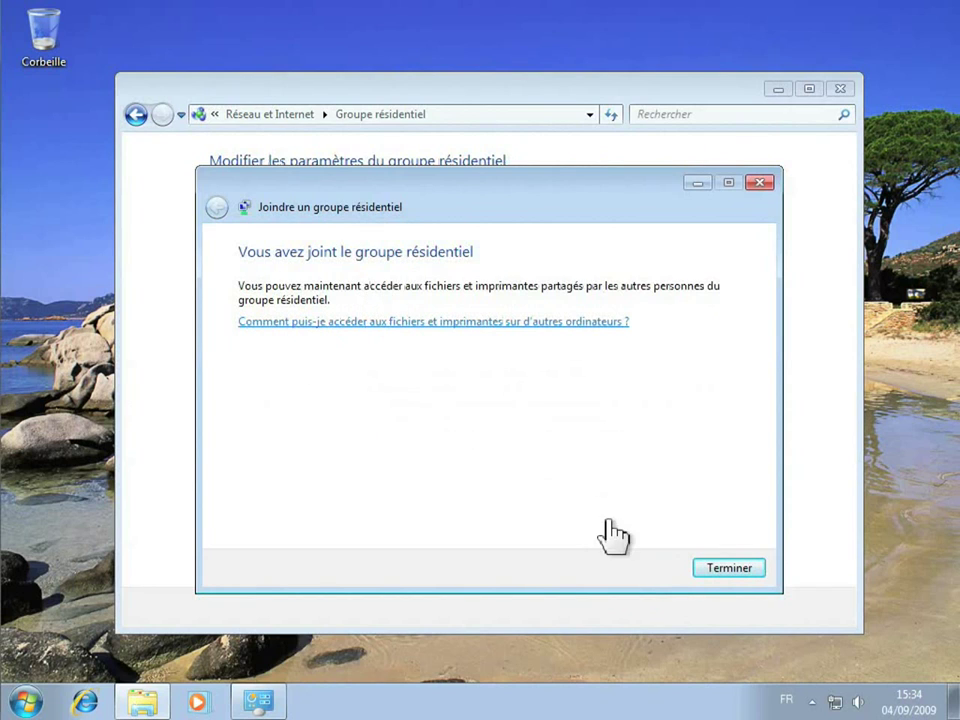
- Finish the join wizard and close the homegroup settings window
click(729, 569)
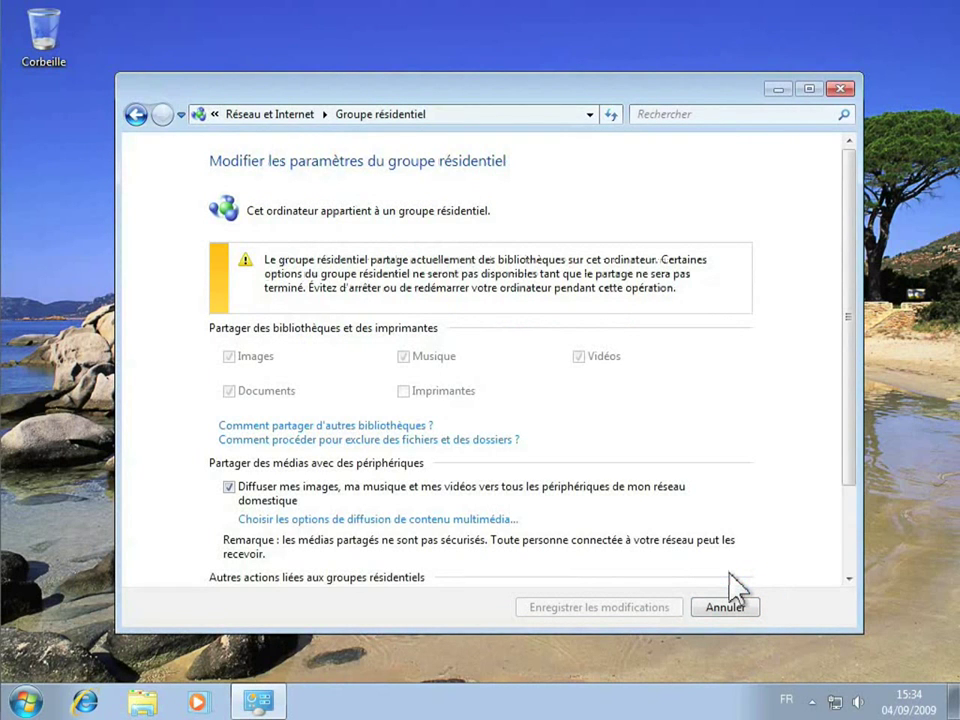
drag(848, 380, 846, 407)
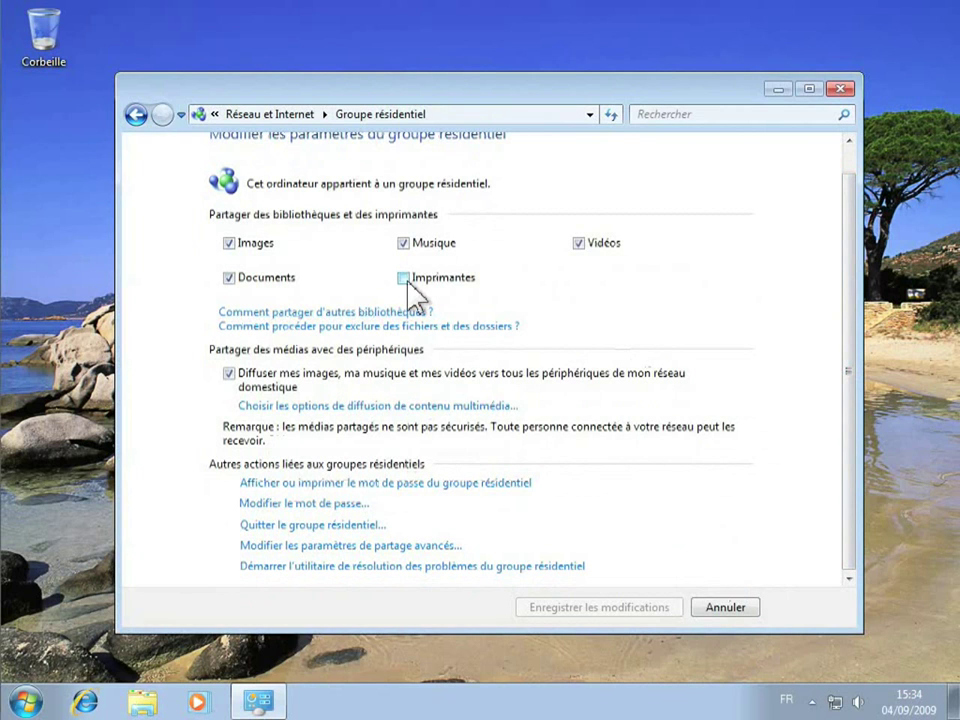
click(840, 90)
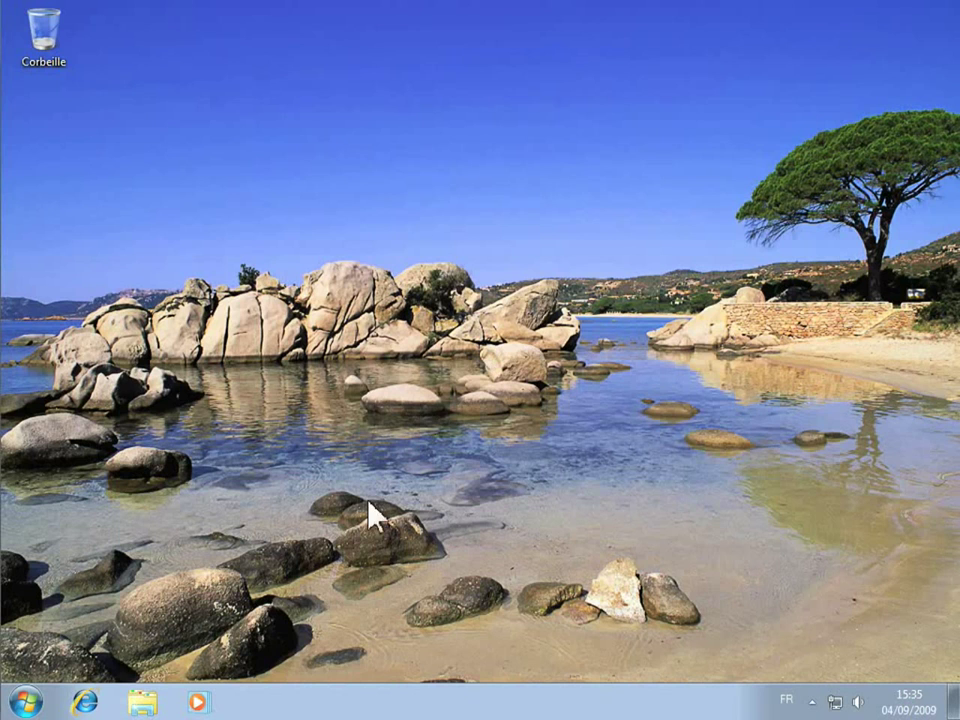
- Browse the other homegroup computer's shared libraries in Explorer, peeking into Images
click(145, 700)
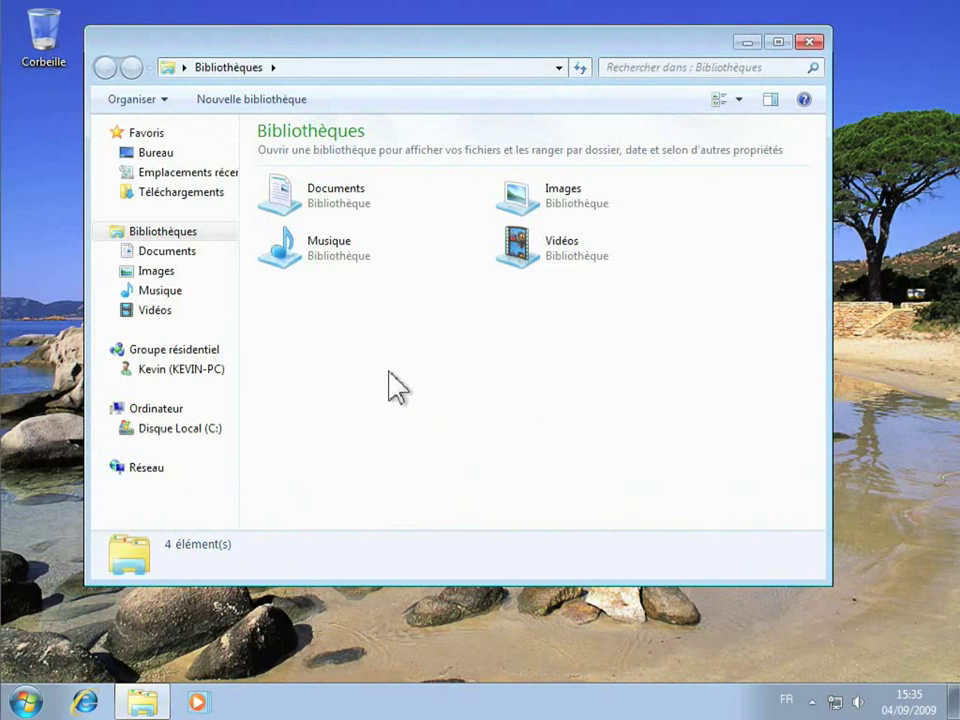
click(186, 366)
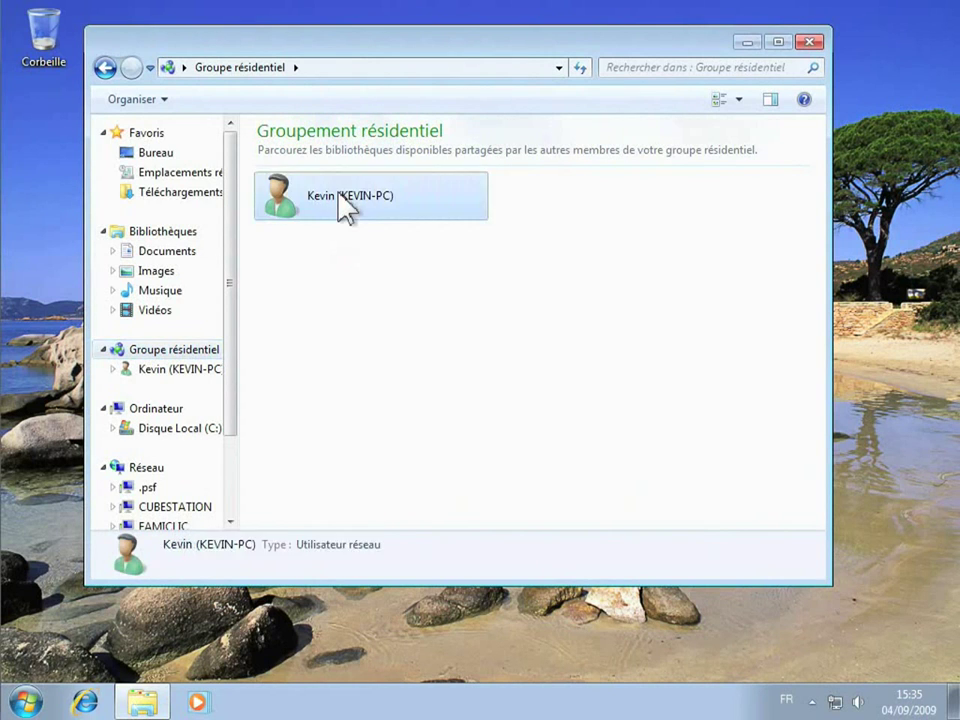
double_click(339, 197)
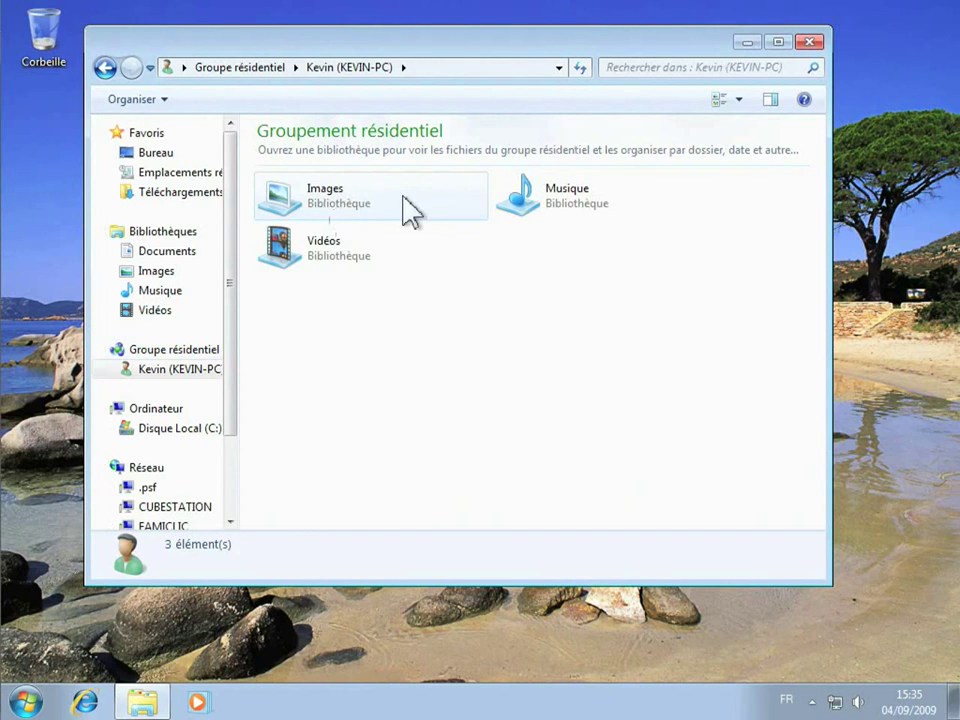
double_click(362, 222)
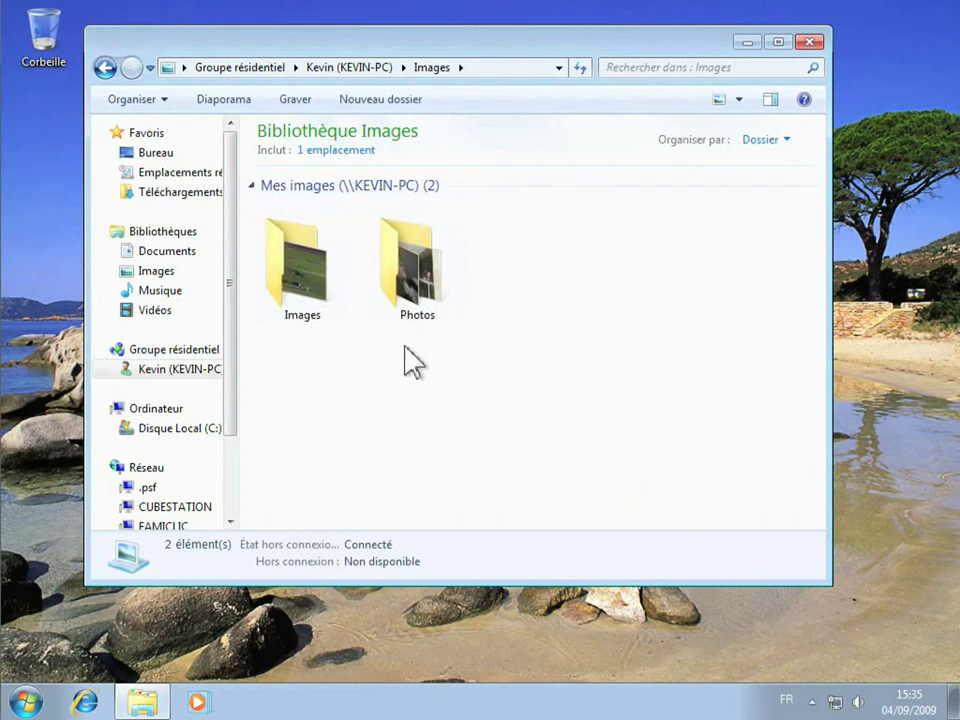
click(110, 68)
- Drag the first 2pac track from the shared Musique library onto the desktop, then close Explorer
click(560, 200)
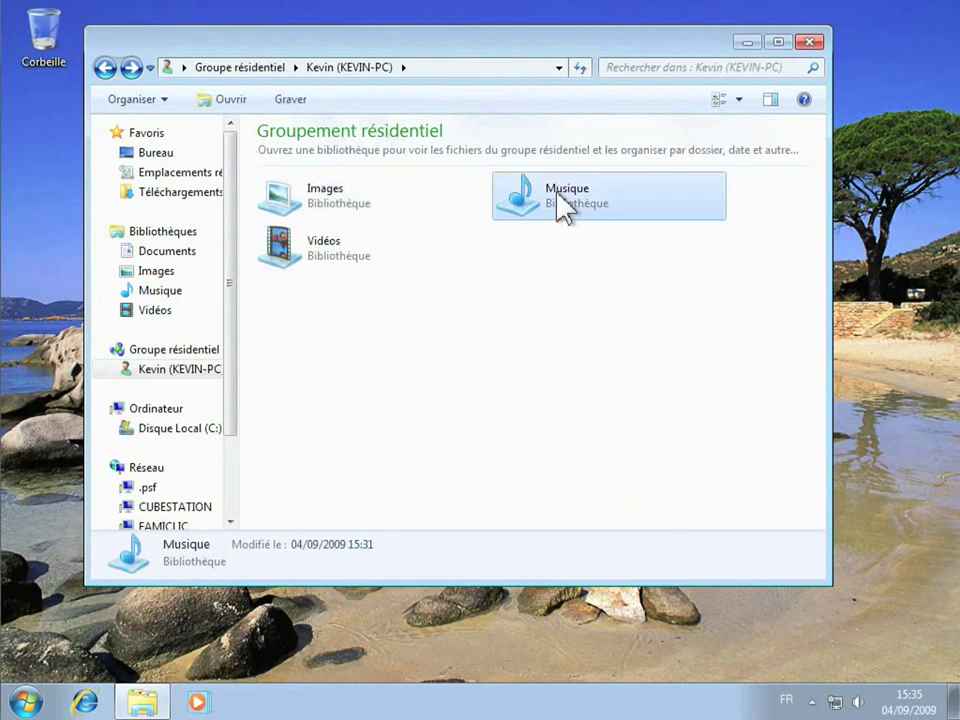
double_click(565, 205)
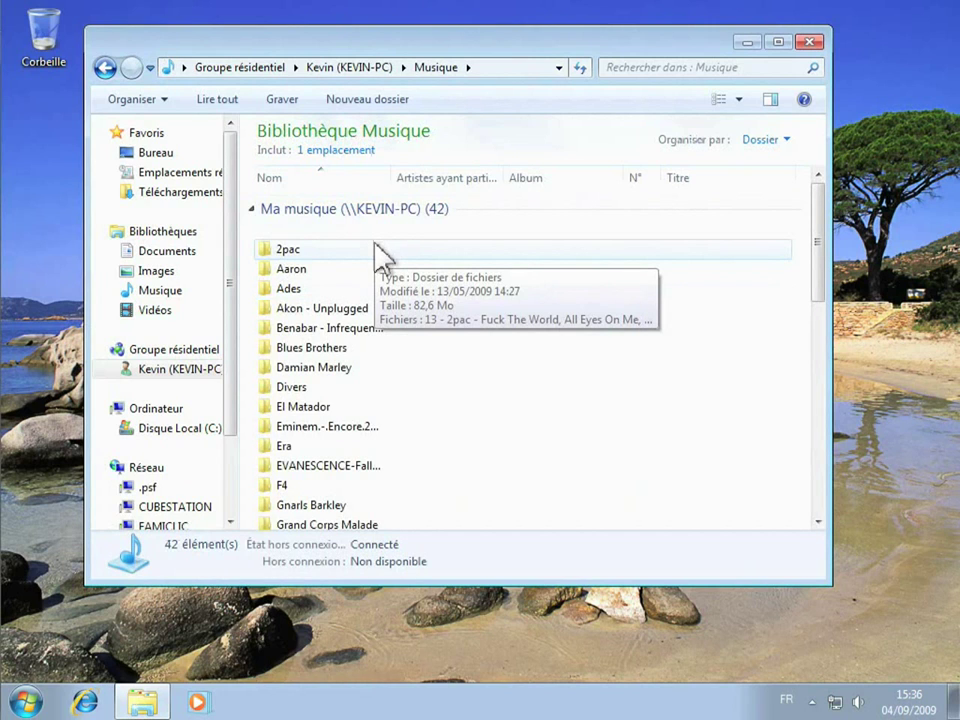
click(316, 250)
double_click(316, 250)
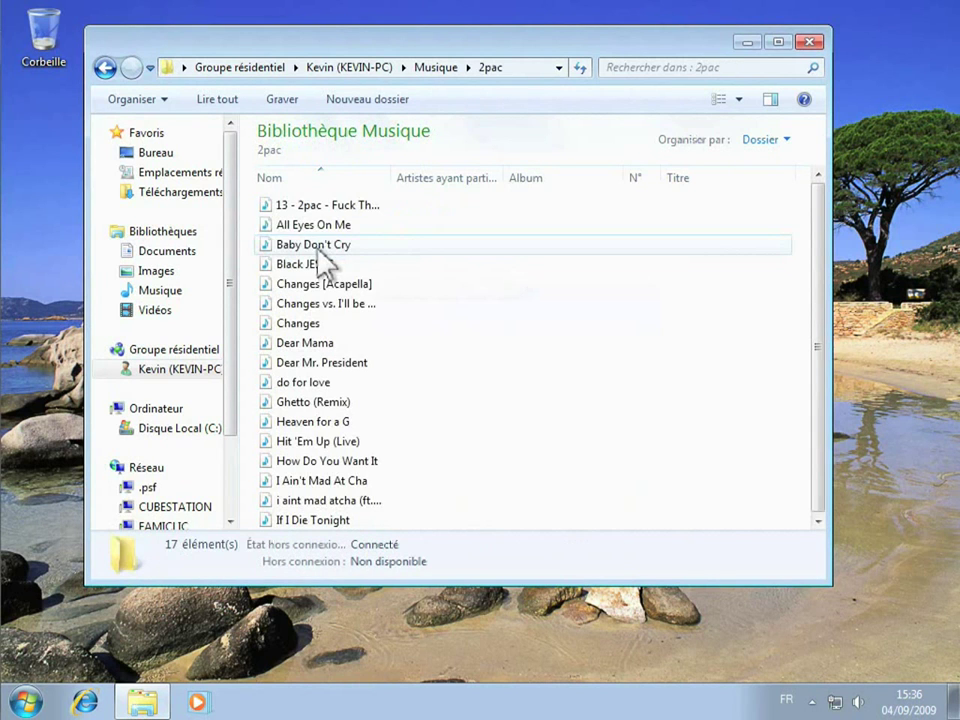
drag(316, 215, 55, 208)
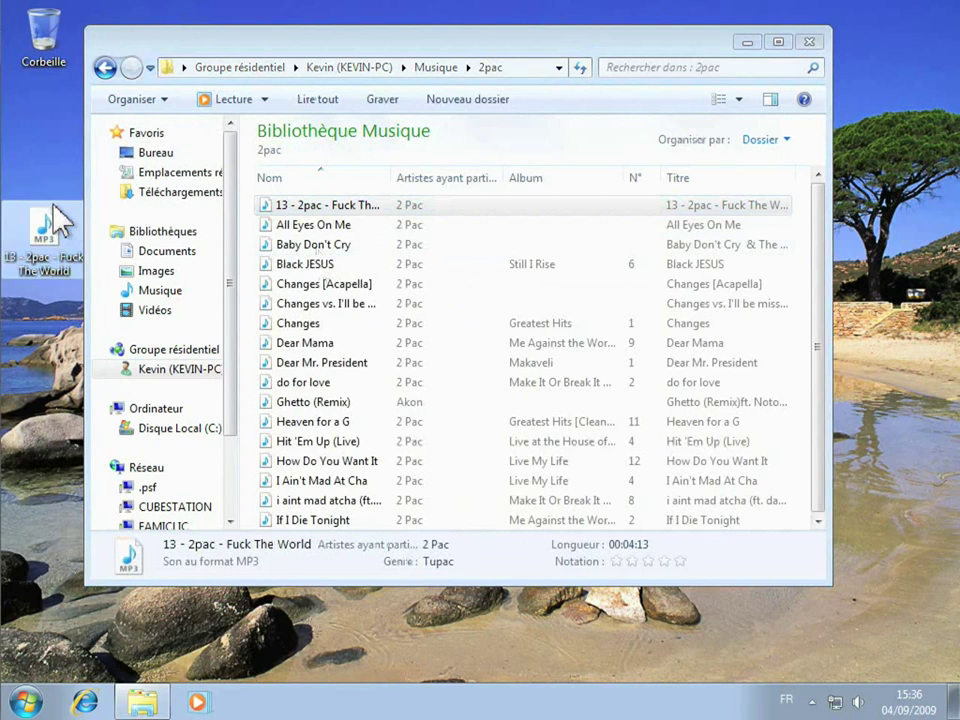
click(809, 42)
click(160, 252)
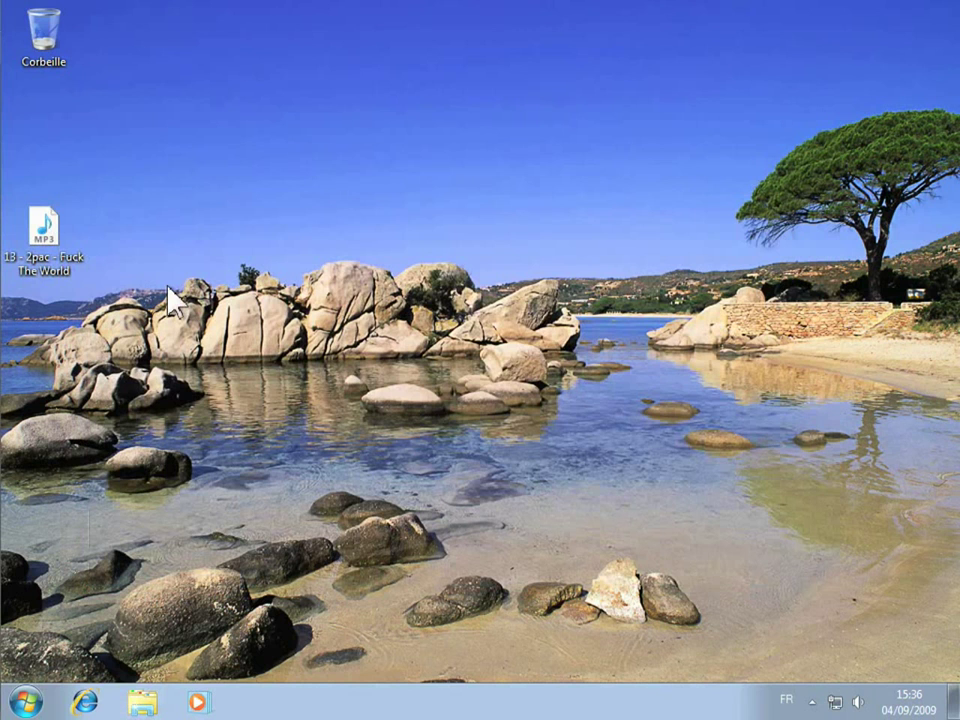
click(30, 703)
click(345, 462)
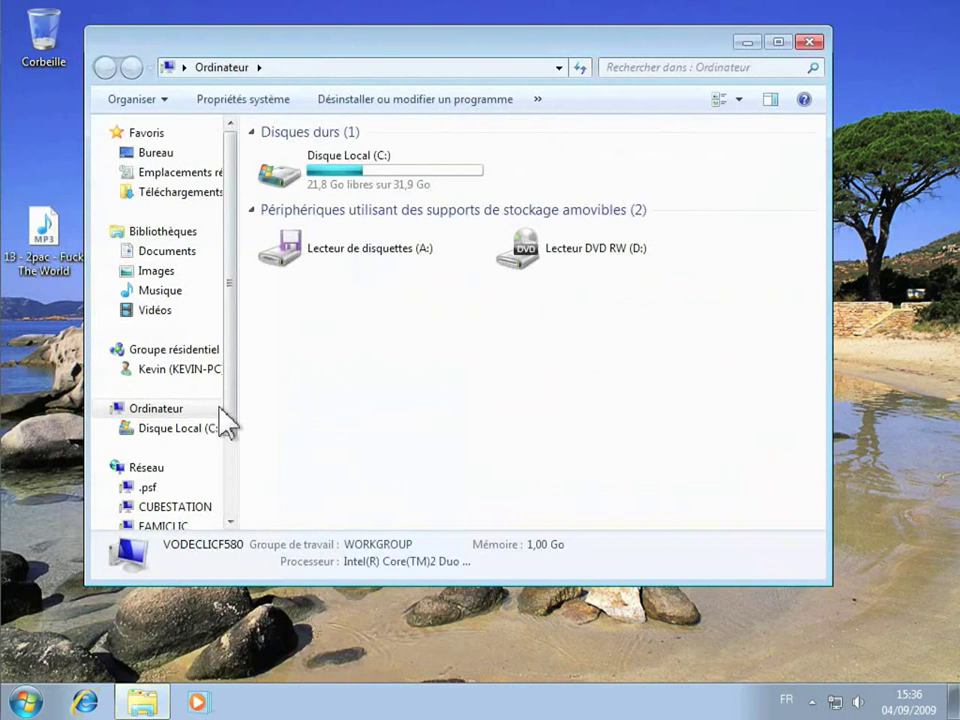
click(154, 372)
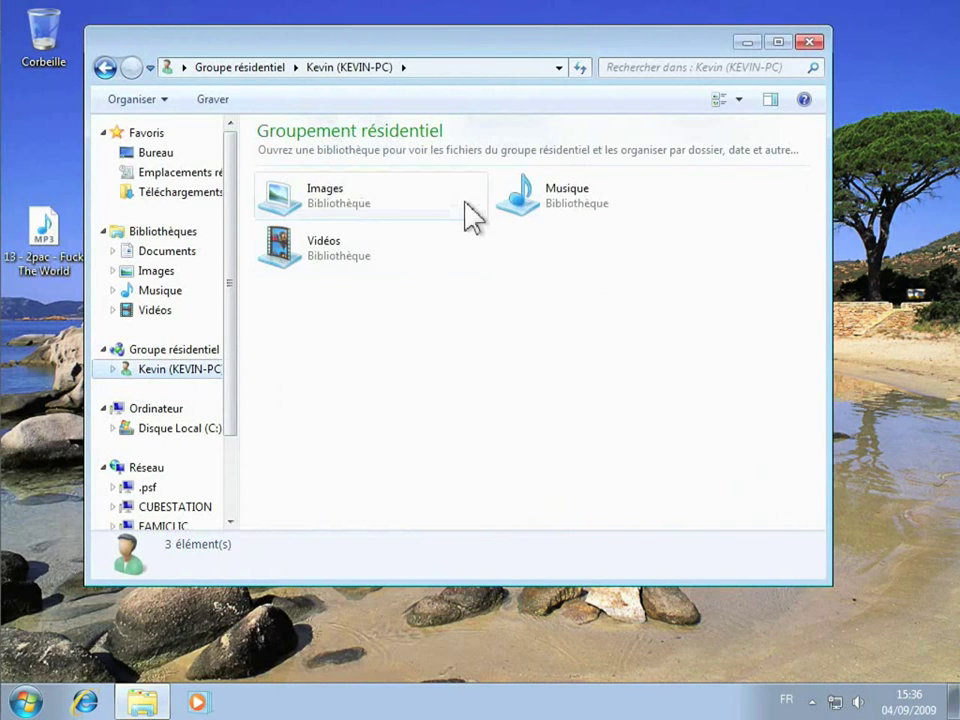
double_click(555, 196)
click(297, 252)
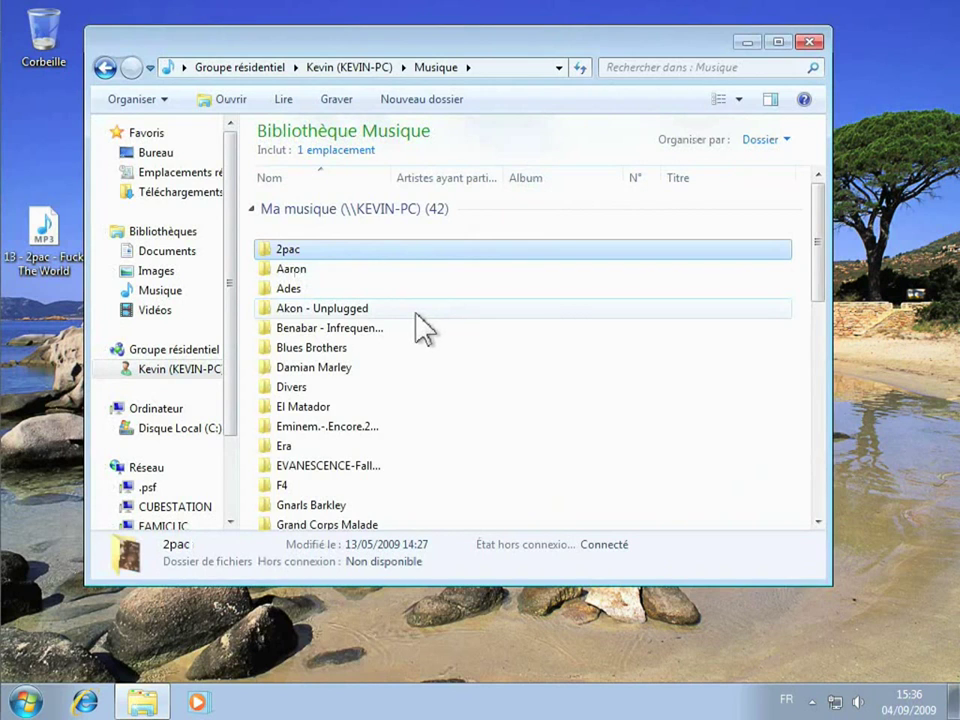
key(Delete)
click(555, 427)
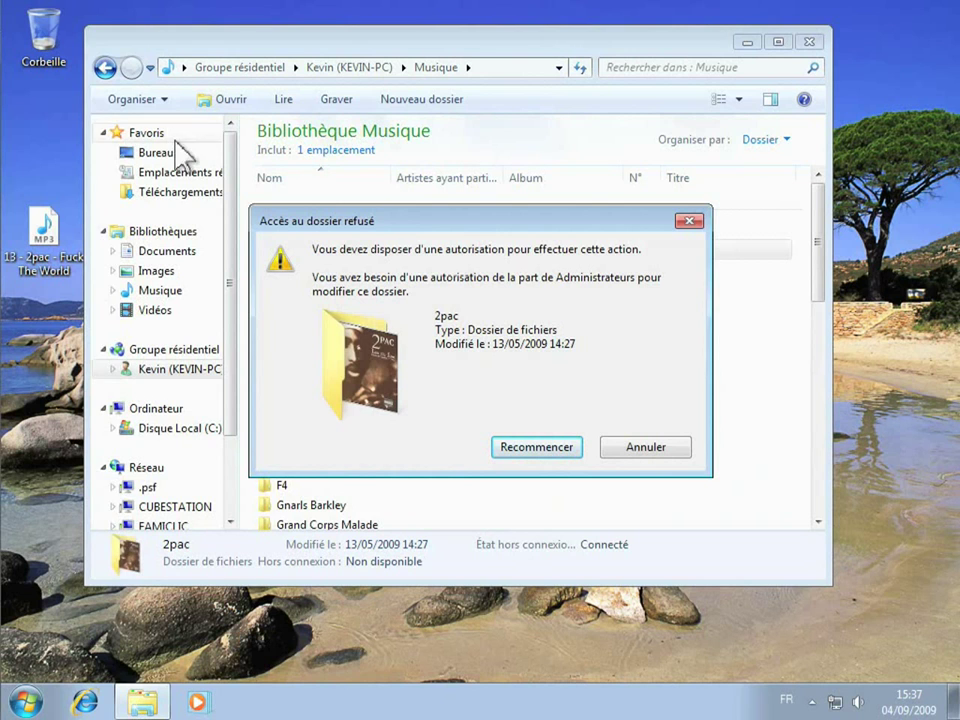
click(688, 221)
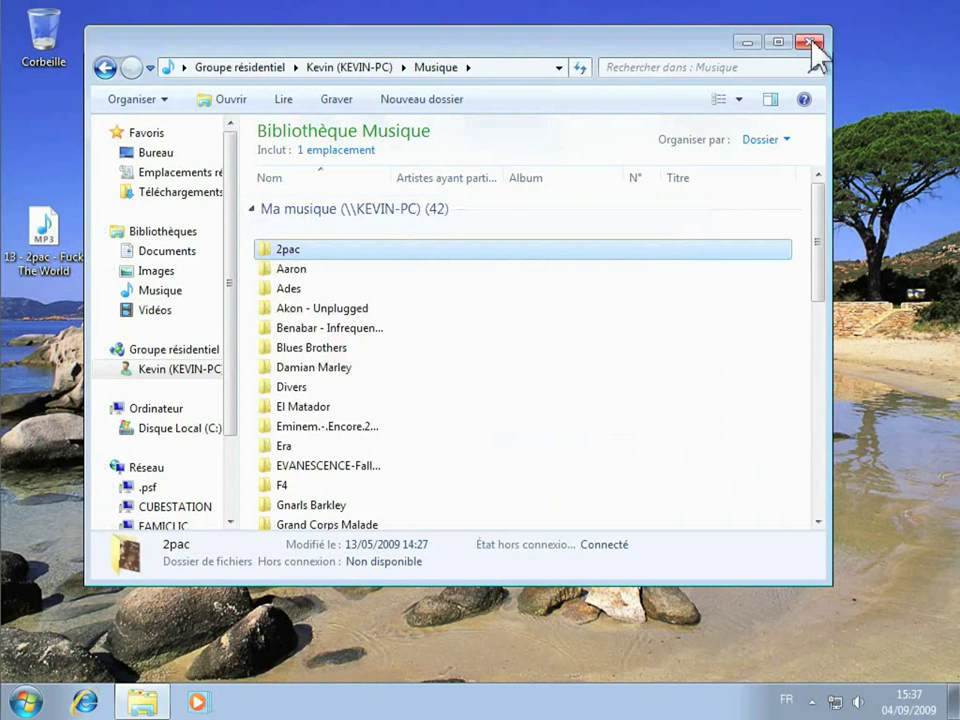
click(811, 42)
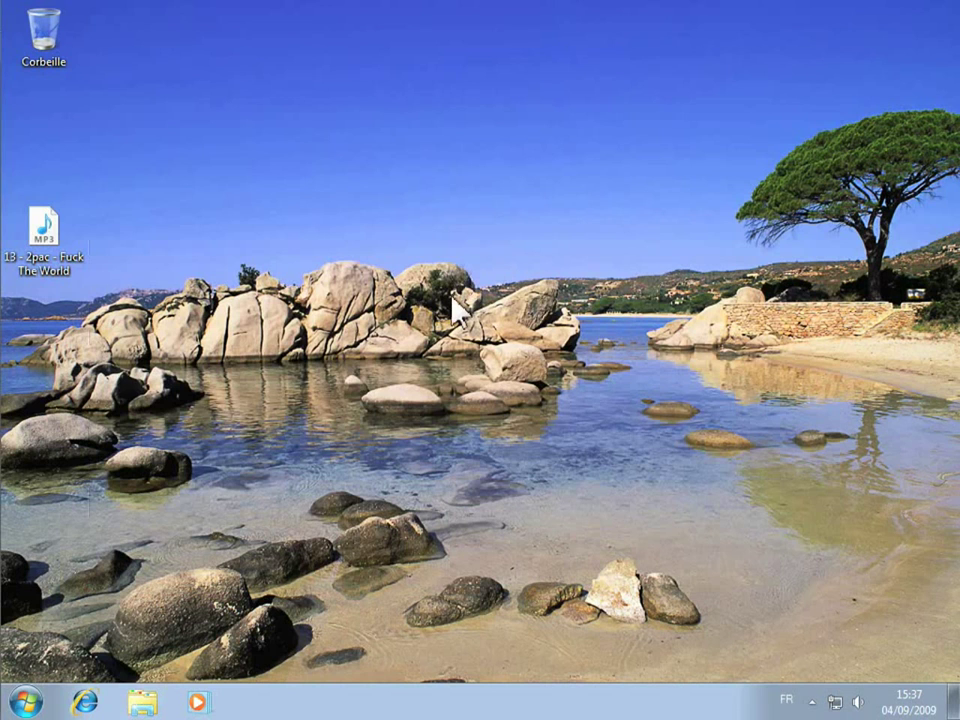
- Return to the Groupe résidentiel page in Control Panel
click(37, 690)
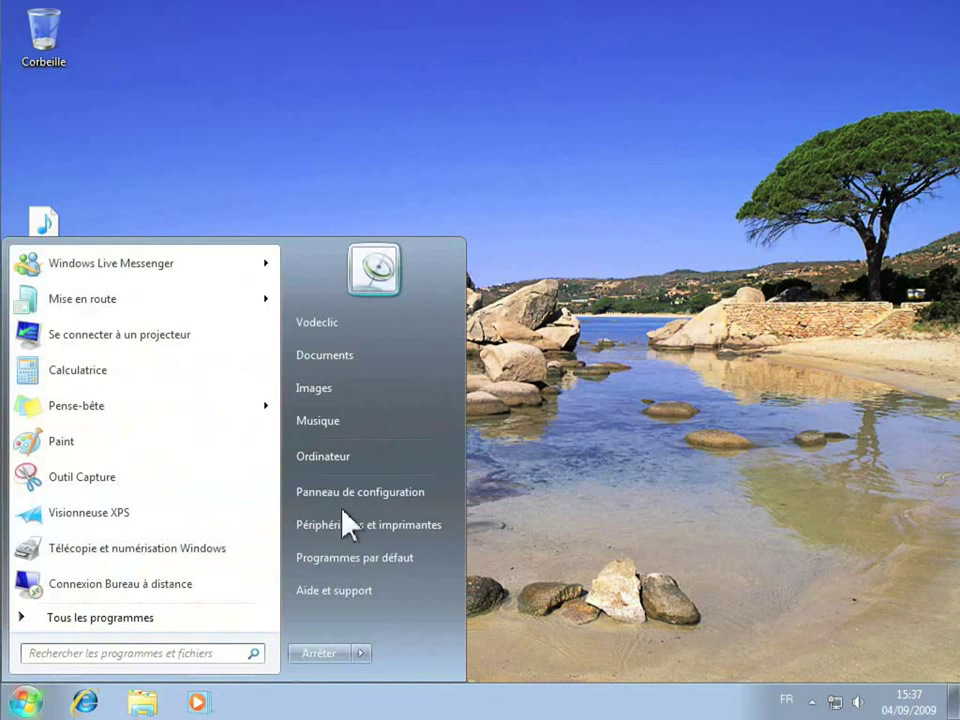
click(362, 491)
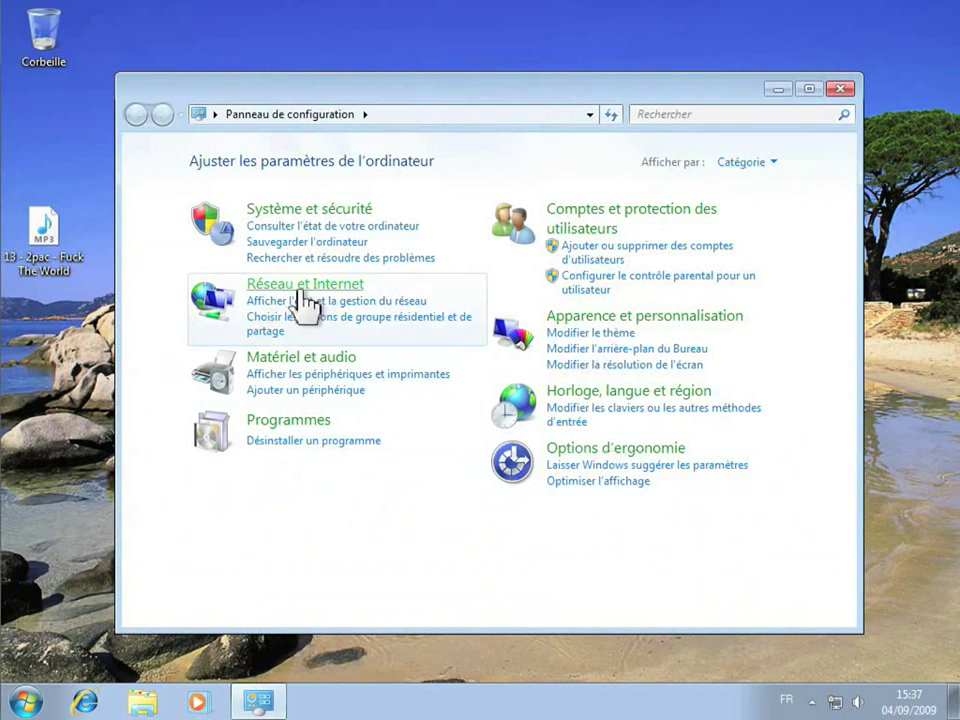
click(302, 286)
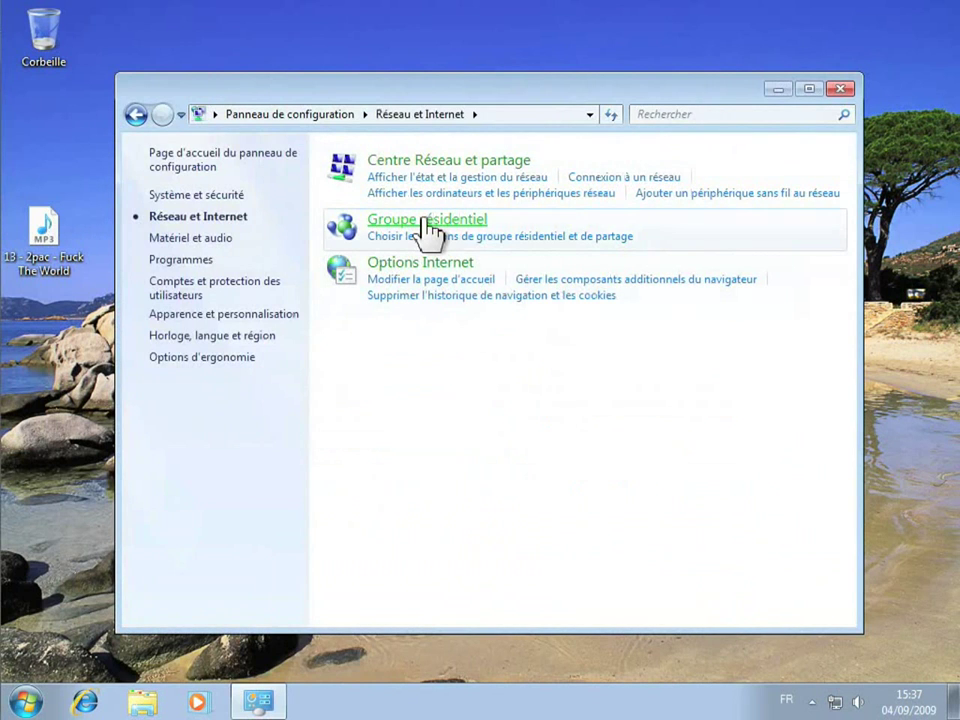
click(430, 222)
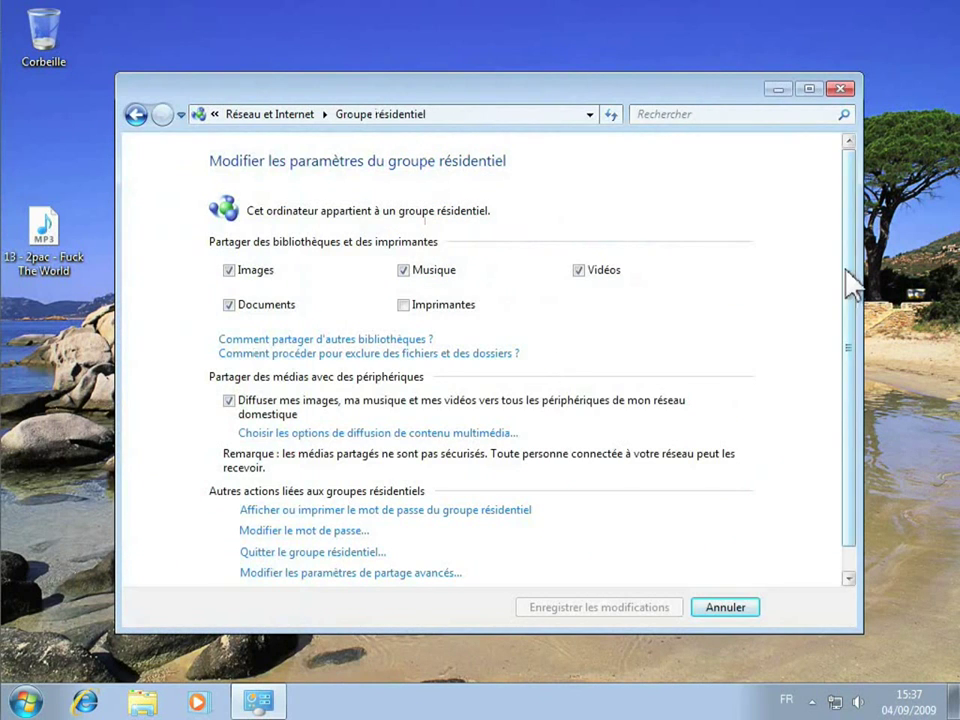
scroll(848, 280, down, 1)
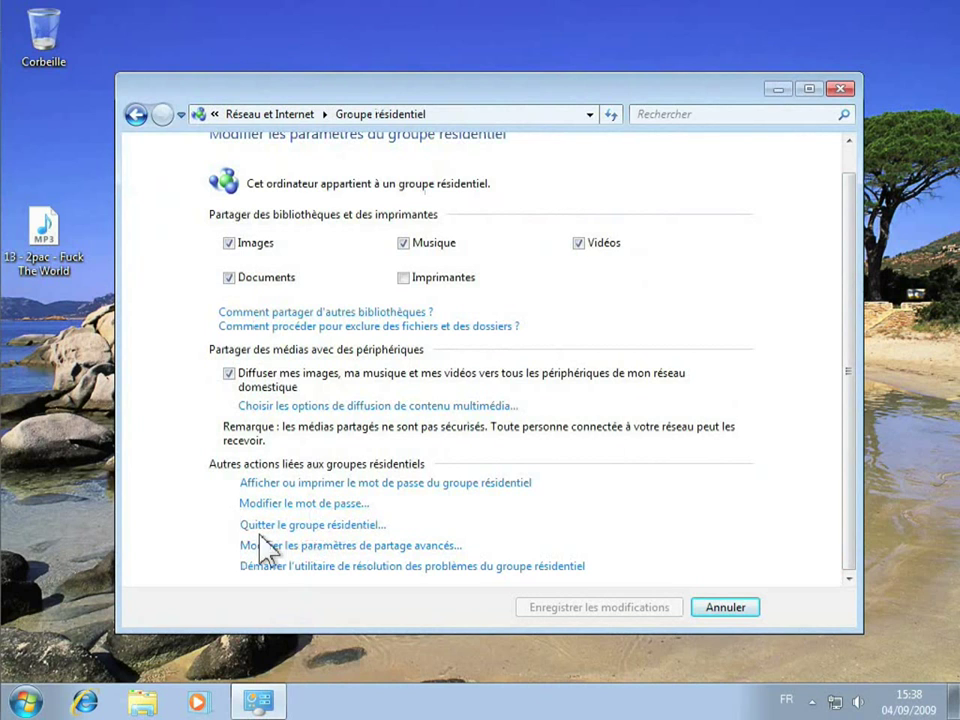
- Leave the homegroup and confirm
click(315, 525)
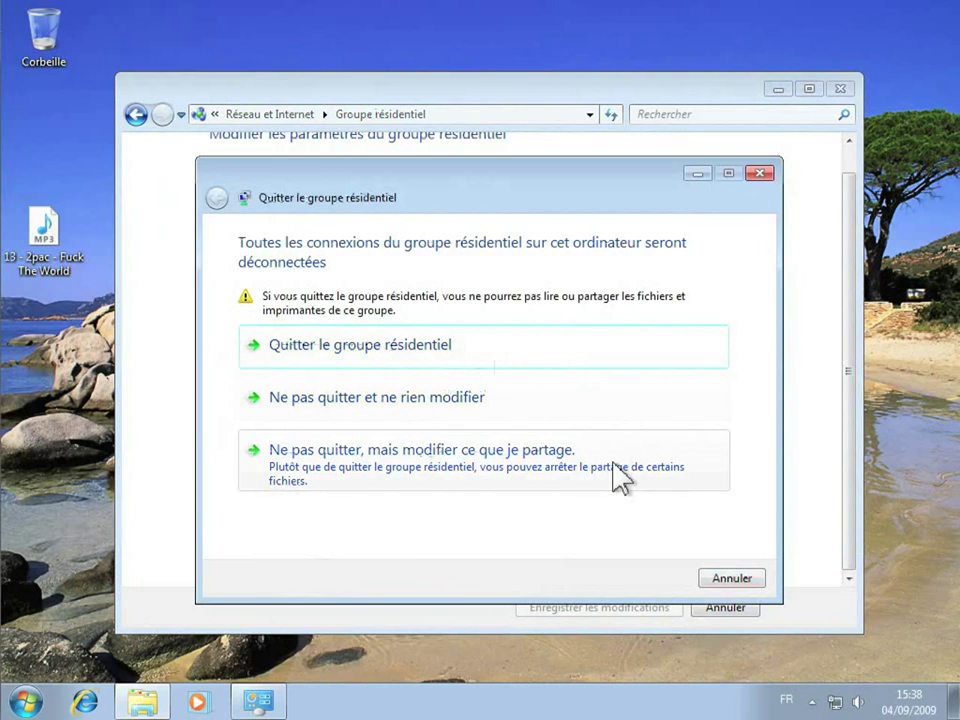
click(391, 350)
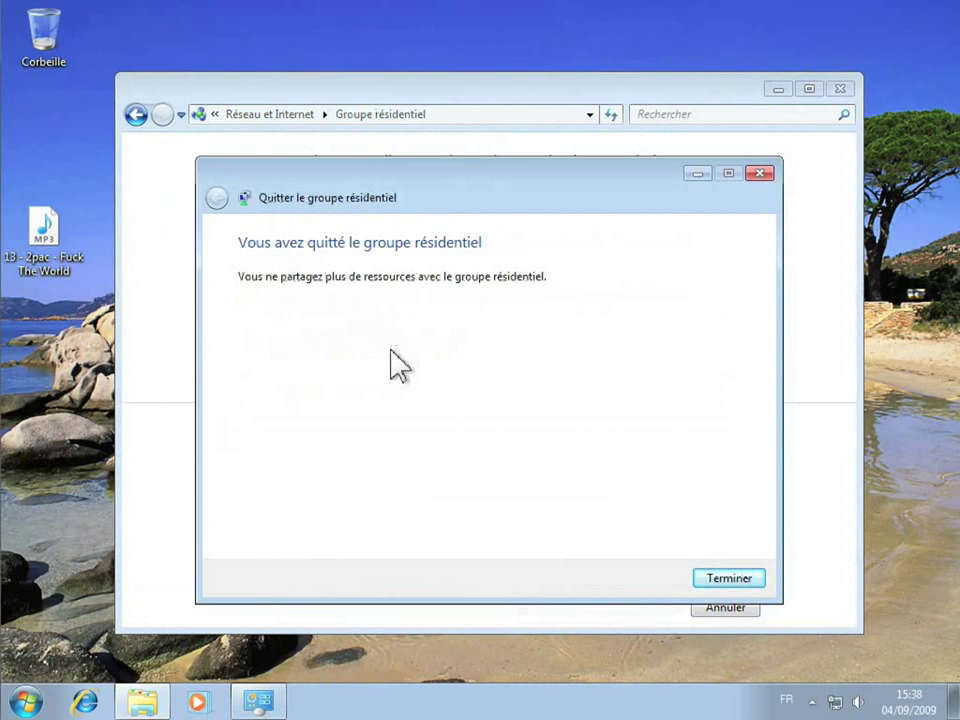
click(748, 577)
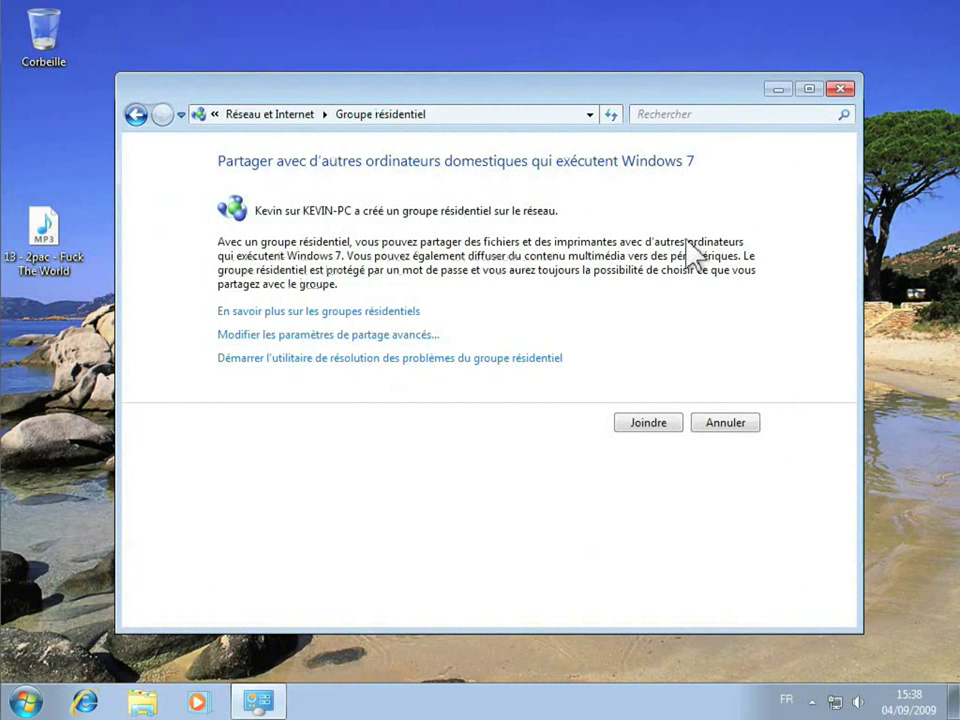
- Verify in Explorer that the homegroup now shares 0 items, then close all windows
click(842, 89)
right_click(26, 701)
click(26, 701)
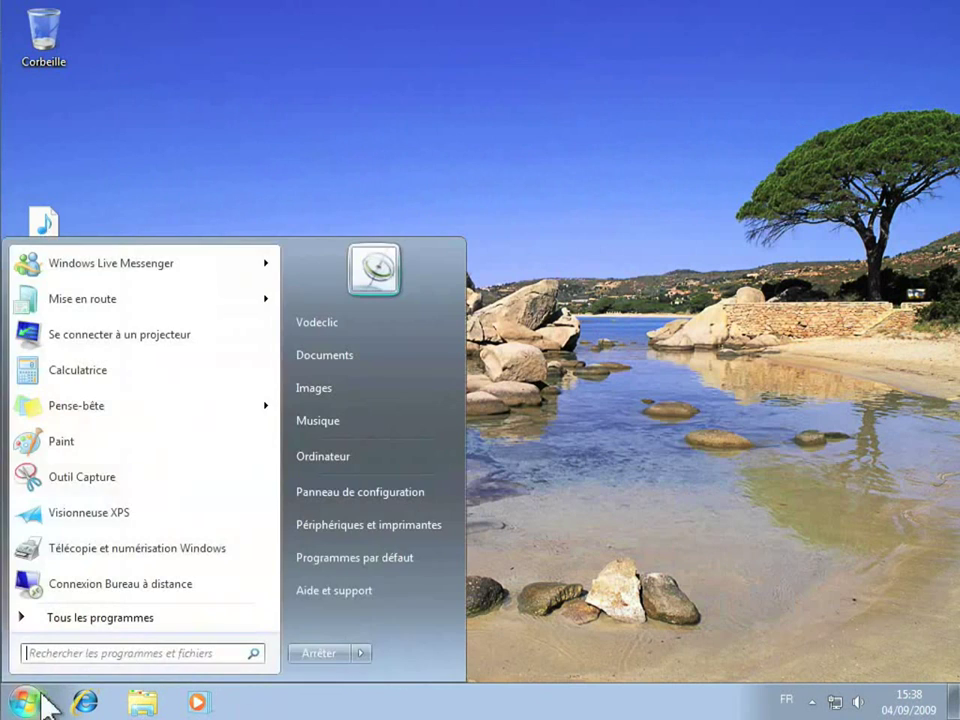
click(322, 446)
click(172, 350)
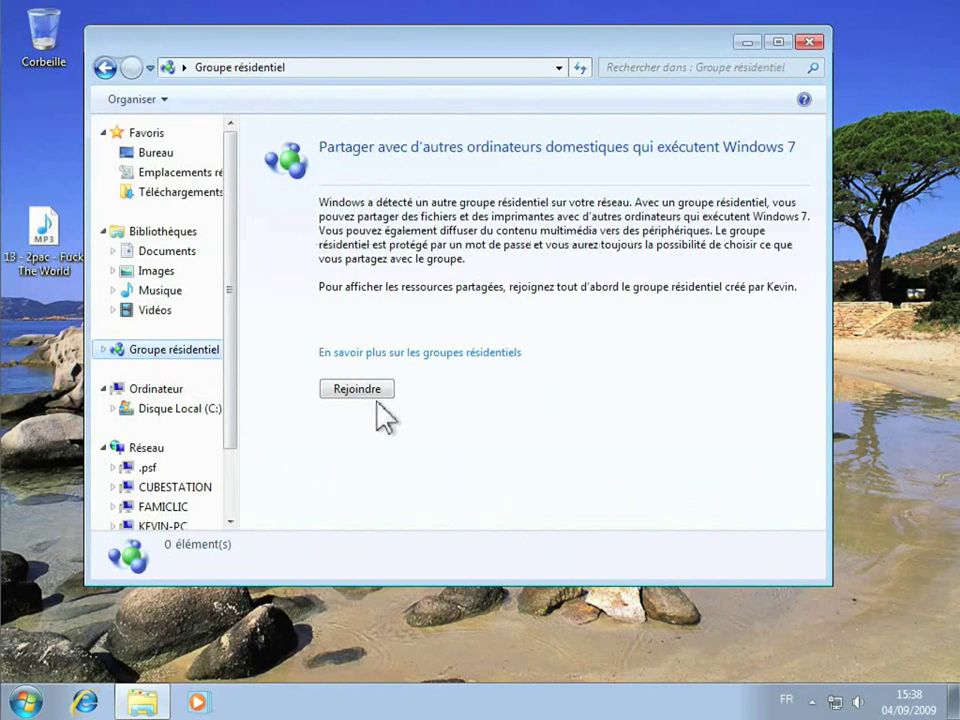
click(808, 44)
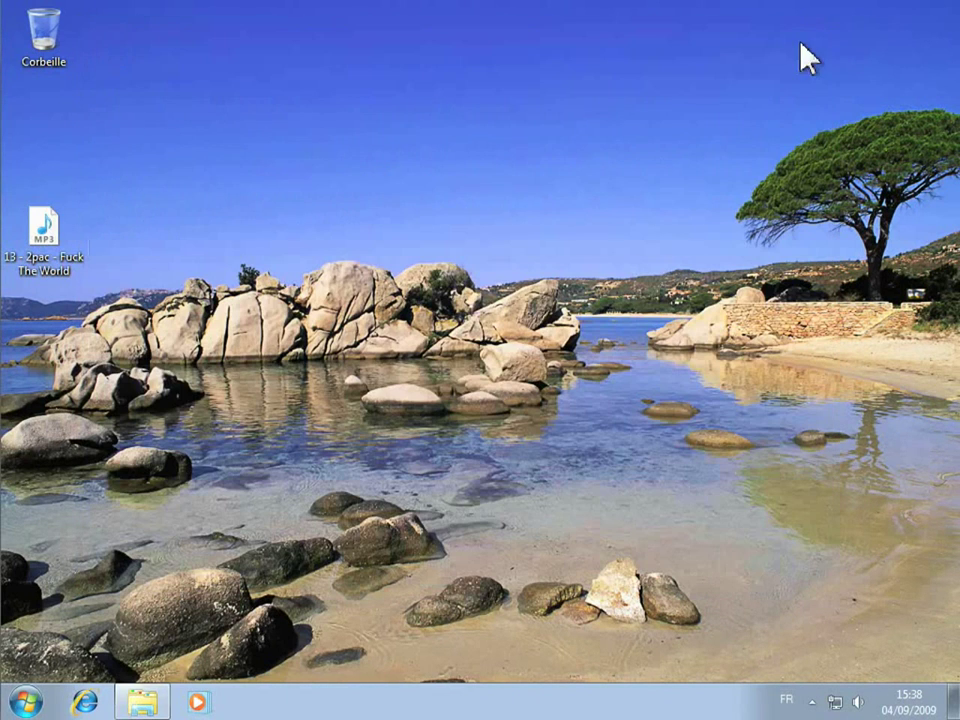